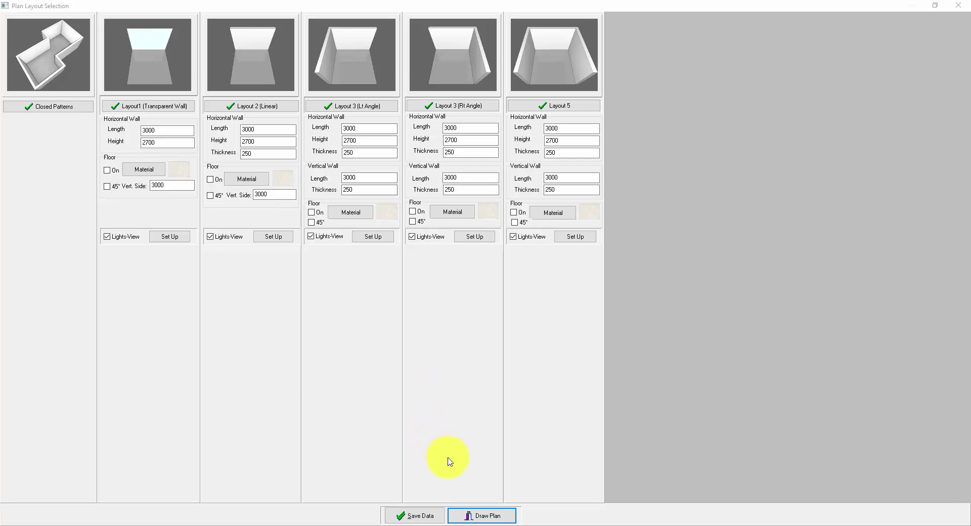
- Choose Draw Plan in Plan Layout Selection to open the empty 2D drawing area for walls
{"action": "left_click", "coordinate": [489, 516]}
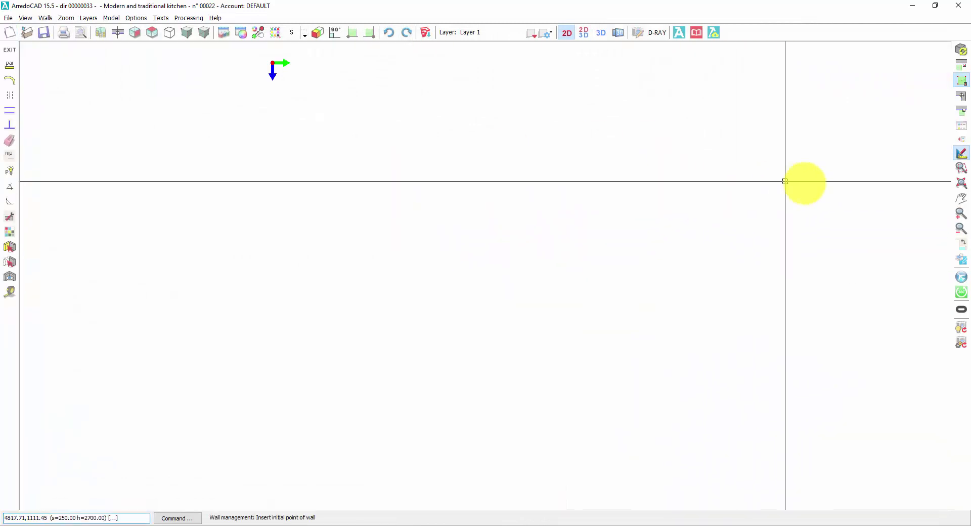
- Change the wall thickness from 250 to 200 in Wall Data, keeping height 2700
{"action": "left_click", "coordinate": [960, 155]}
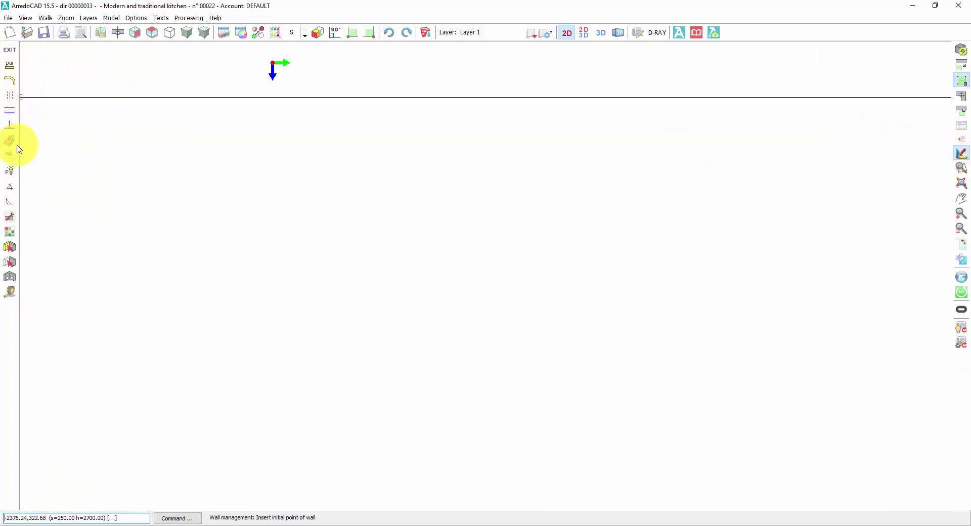
{"action": "left_click", "coordinate": [9, 67]}
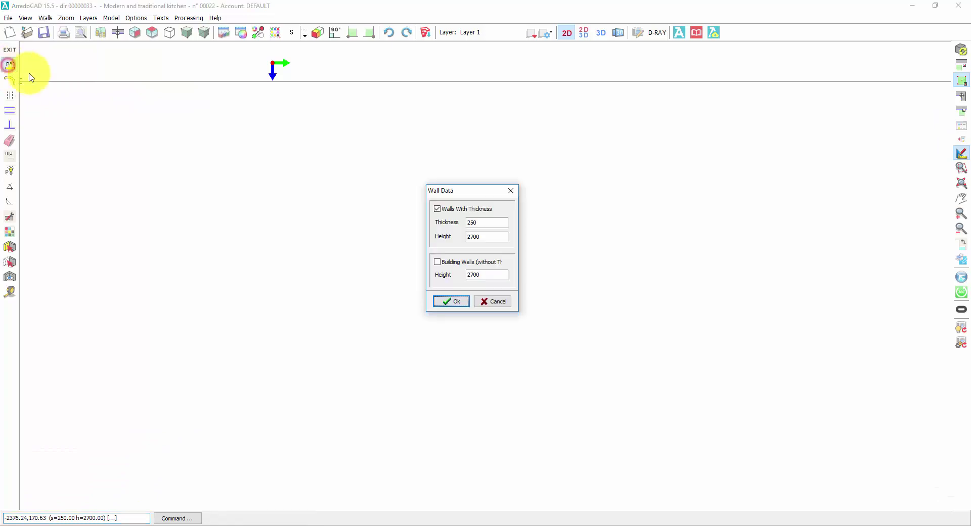
{"action": "double_click", "coordinate": [483, 223]}
{"action": "type", "text": "20"}
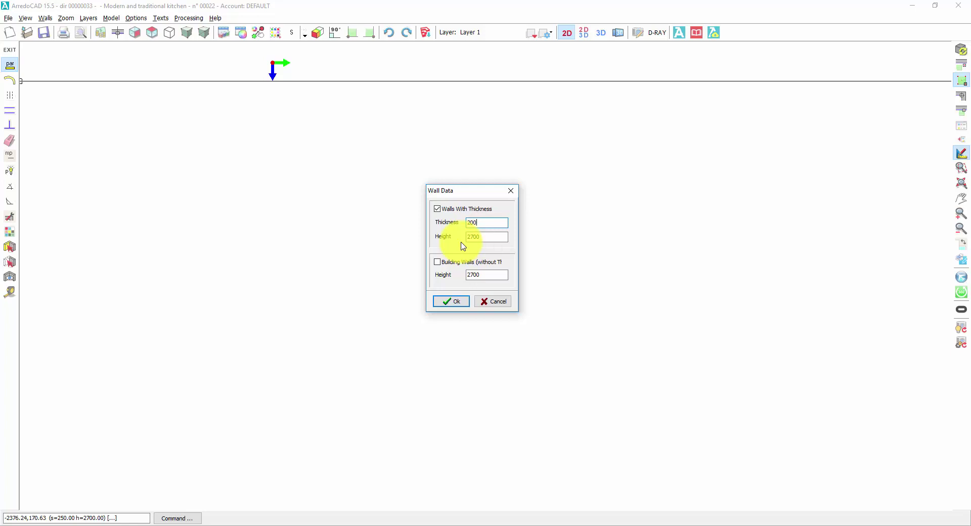
{"action": "left_click", "coordinate": [455, 301]}
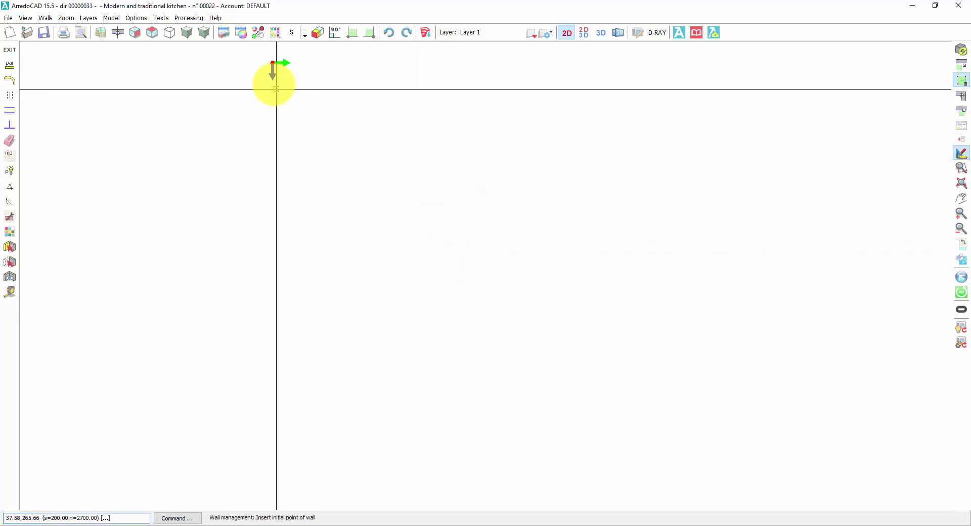
- Draw a 4000-long right-angled horizontal wall from the origin with its thickness below the line
{"action": "left_click", "coordinate": [273, 63]}
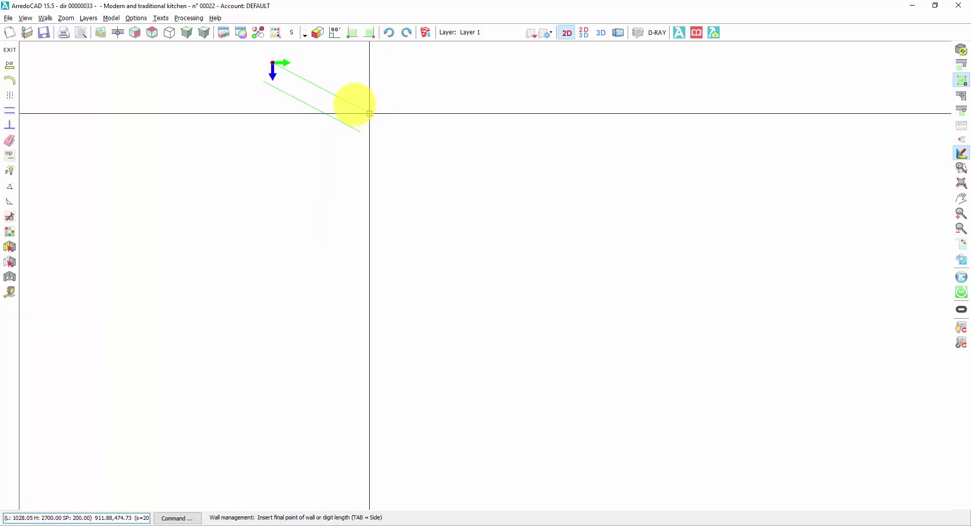
{"action": "left_click", "coordinate": [334, 34]}
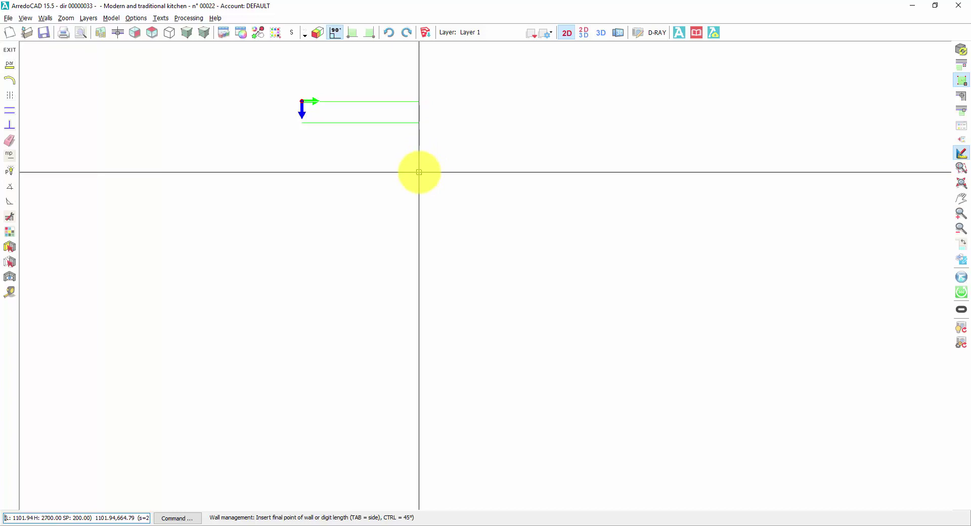
{"action": "key", "text": "Tab"}
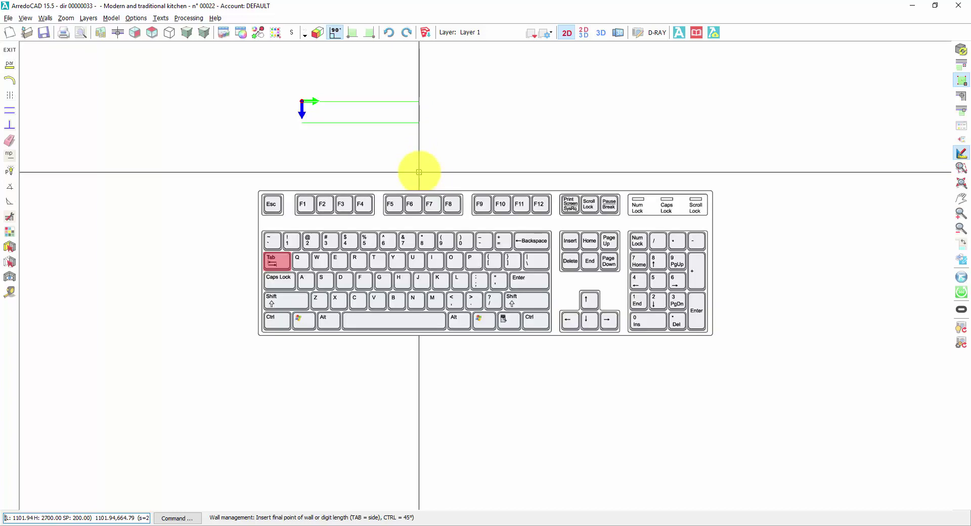
{"action": "key", "text": "Tab"}
{"action": "key", "text": "Tab"}
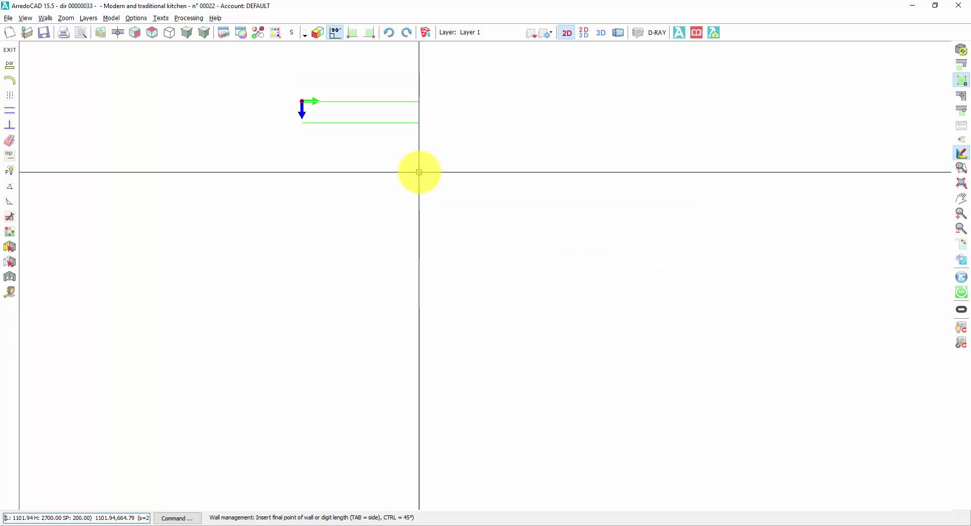
{"action": "key", "text": "Tab"}
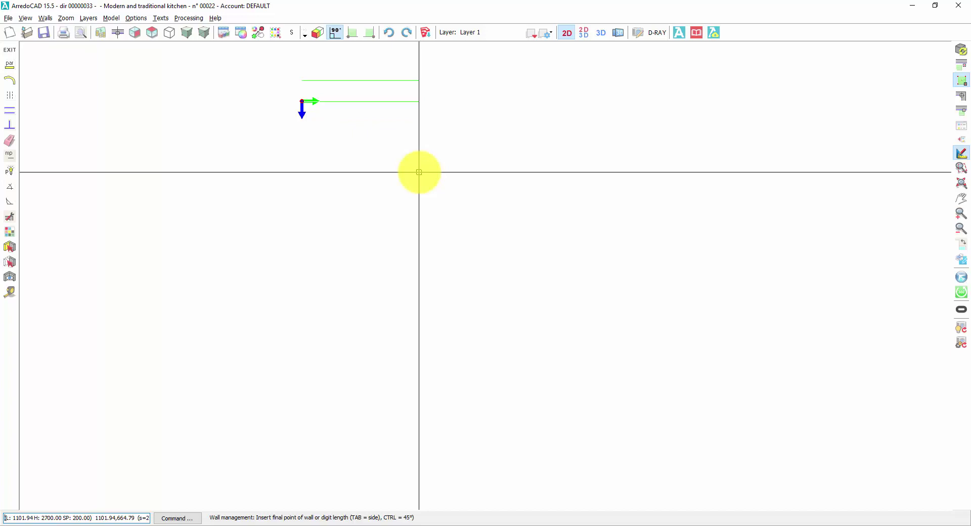
{"action": "key", "text": "Tab"}
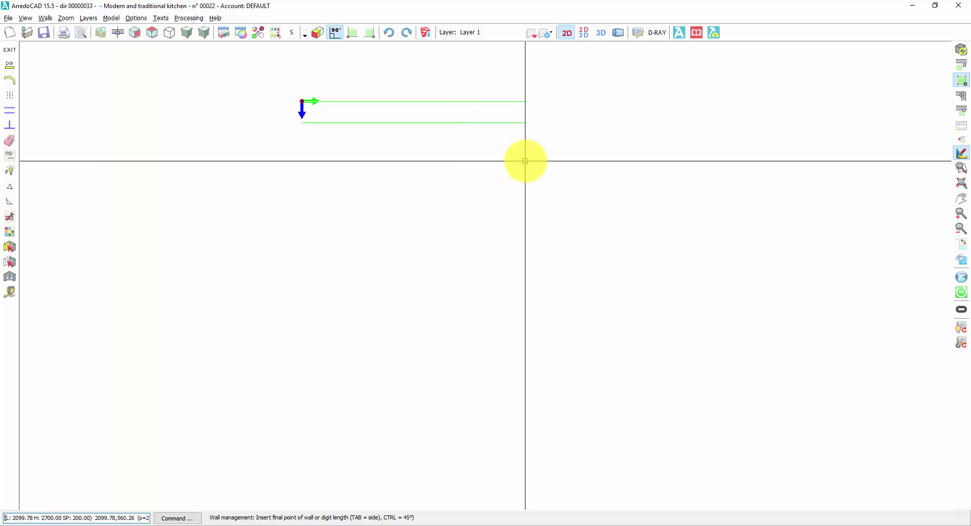
{"action": "type", "text": "4000"}
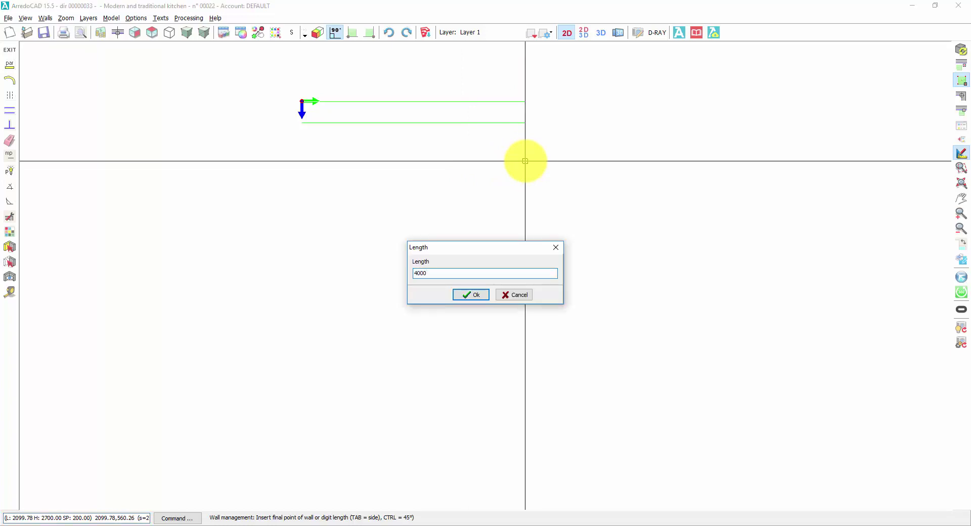
{"action": "key", "text": "Return"}
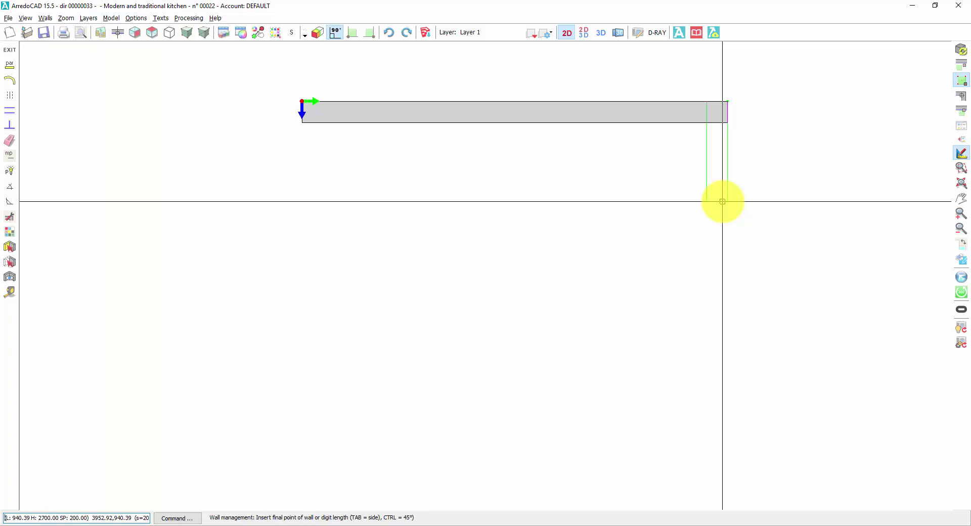
- End the wall run and delete both the horizontal and downward walls, then return to wall insertion
{"action": "left_click", "coordinate": [717, 249]}
{"action": "right_click", "coordinate": [579, 295]}
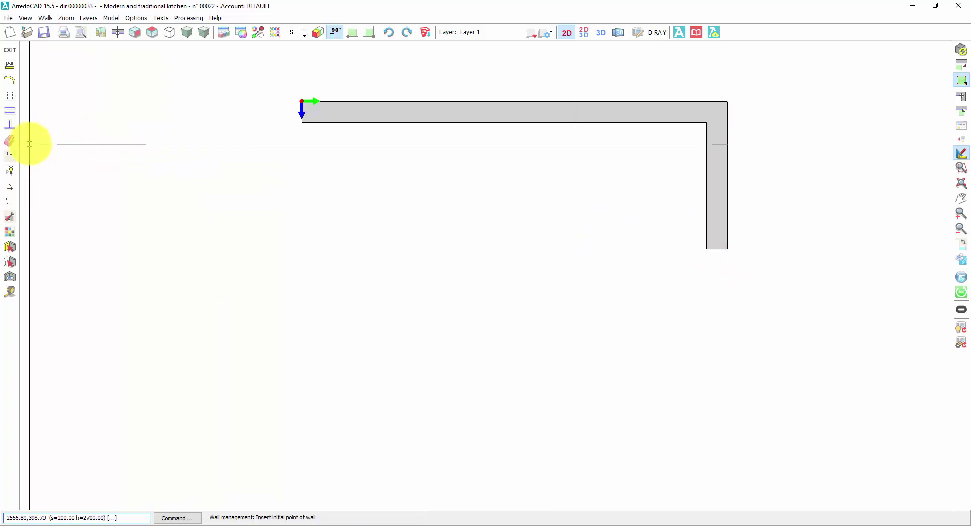
{"action": "left_click", "coordinate": [10, 142]}
{"action": "left_click", "coordinate": [354, 107]}
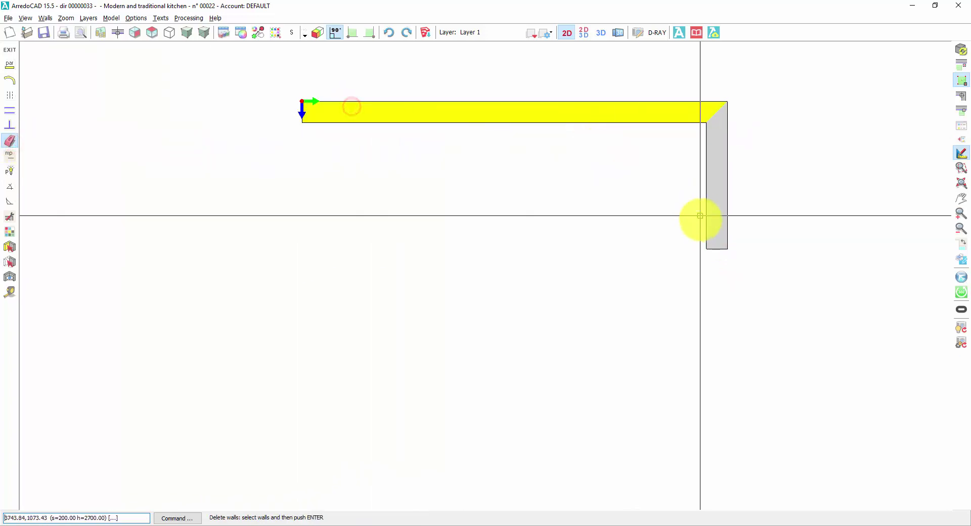
{"action": "left_click", "coordinate": [721, 230]}
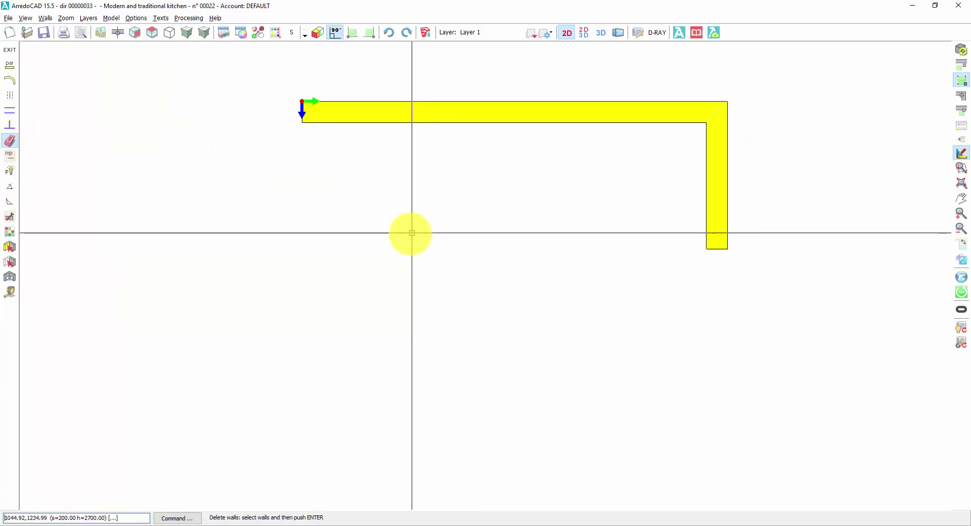
{"action": "key", "text": "Return"}
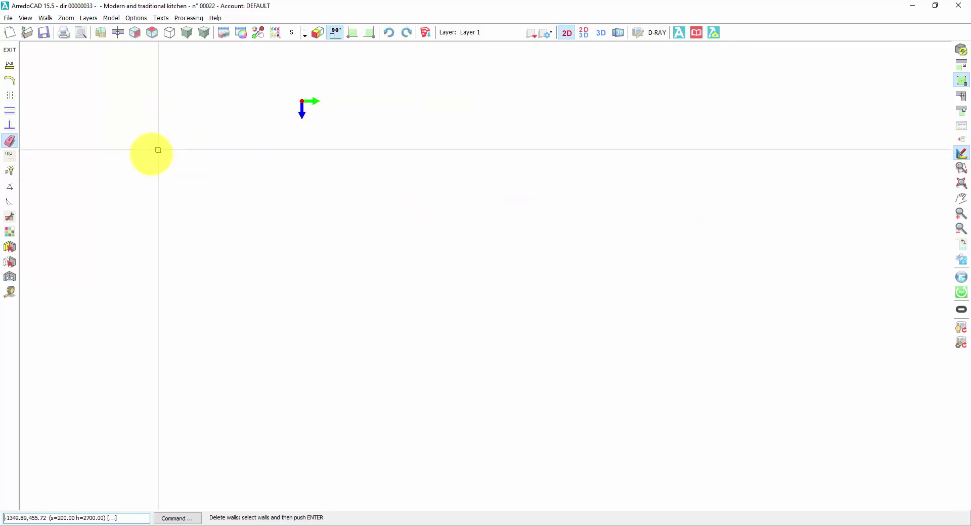
{"action": "left_click", "coordinate": [10, 141]}
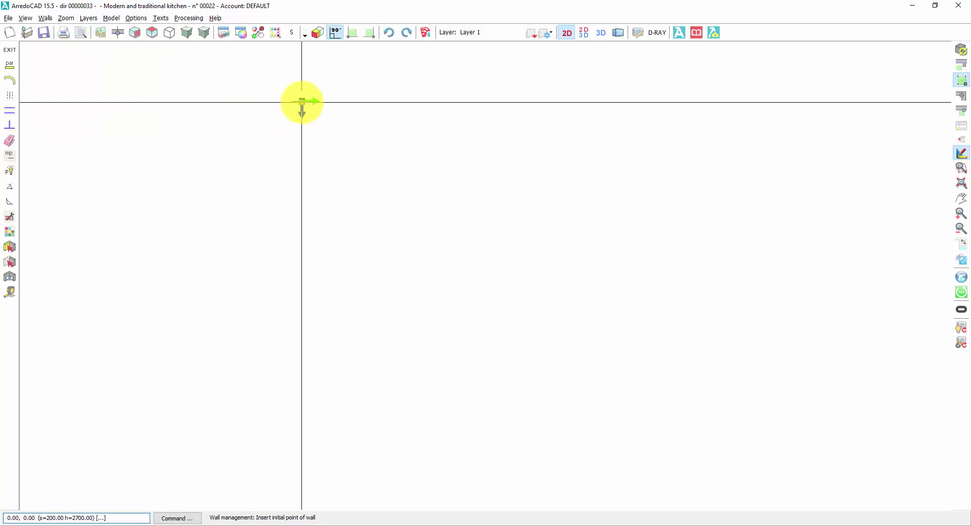
- Draw a 4000 horizontal wall from the origin with thickness above, then a 1500 wall downward
{"action": "left_click", "coordinate": [302, 101]}
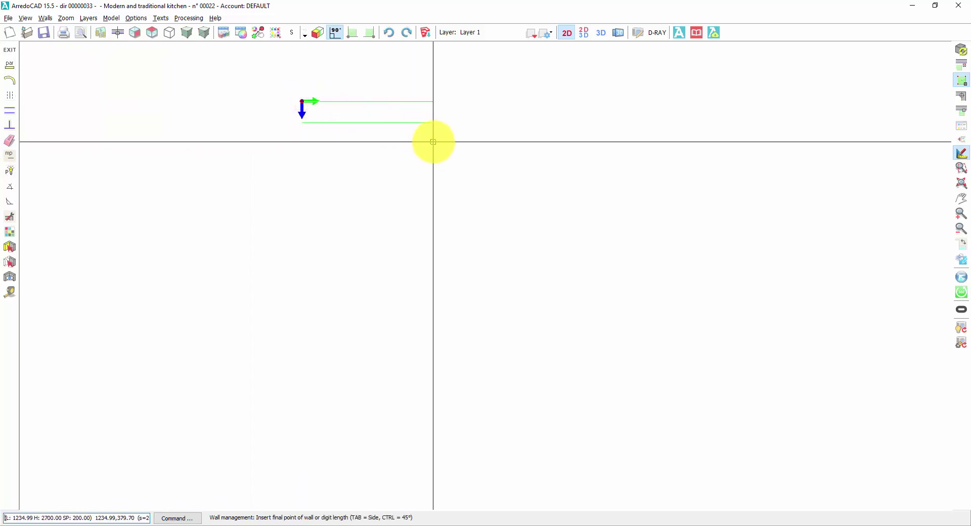
{"action": "key", "text": "Tab"}
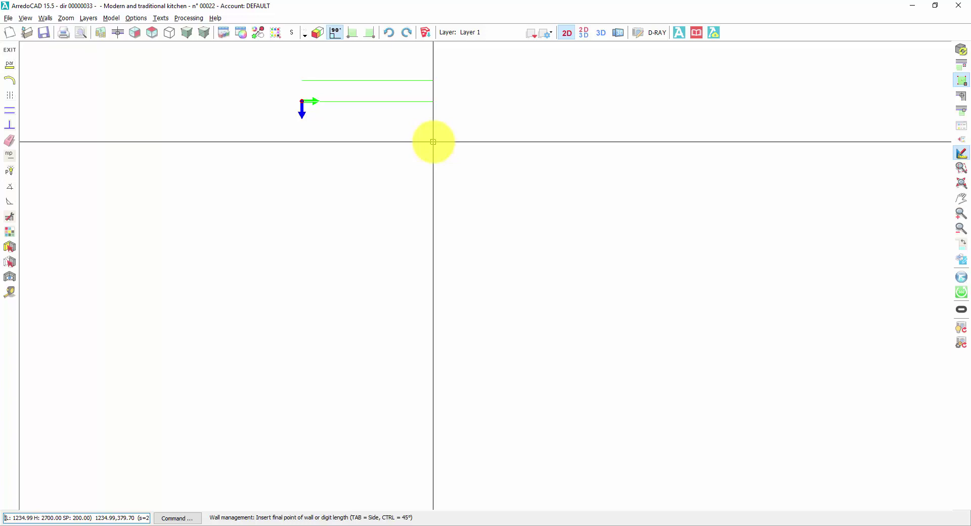
{"action": "type", "text": "4000"}
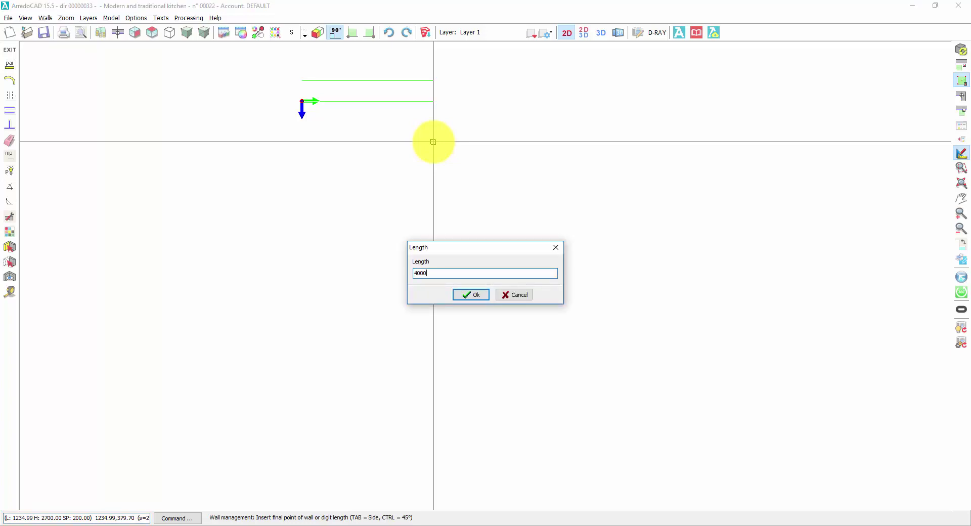
{"action": "key", "text": "Return"}
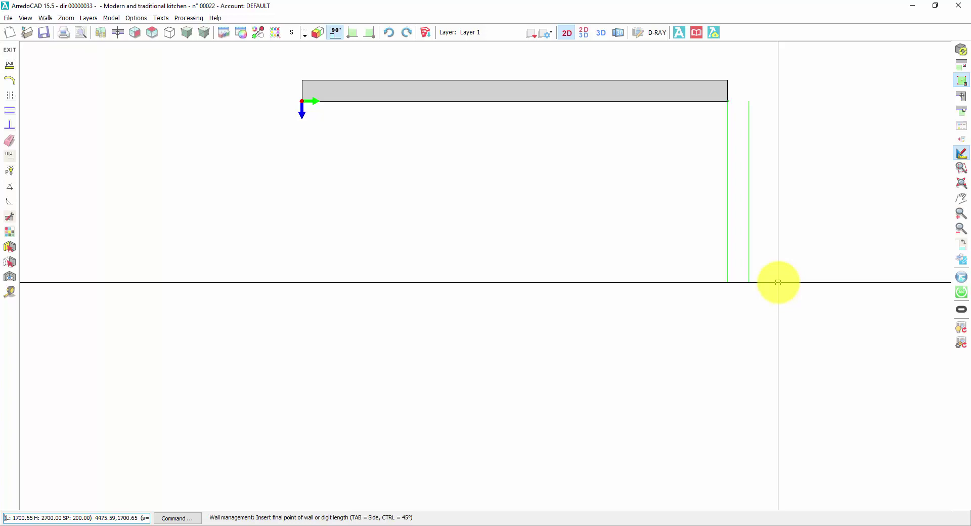
{"action": "type", "text": "1500"}
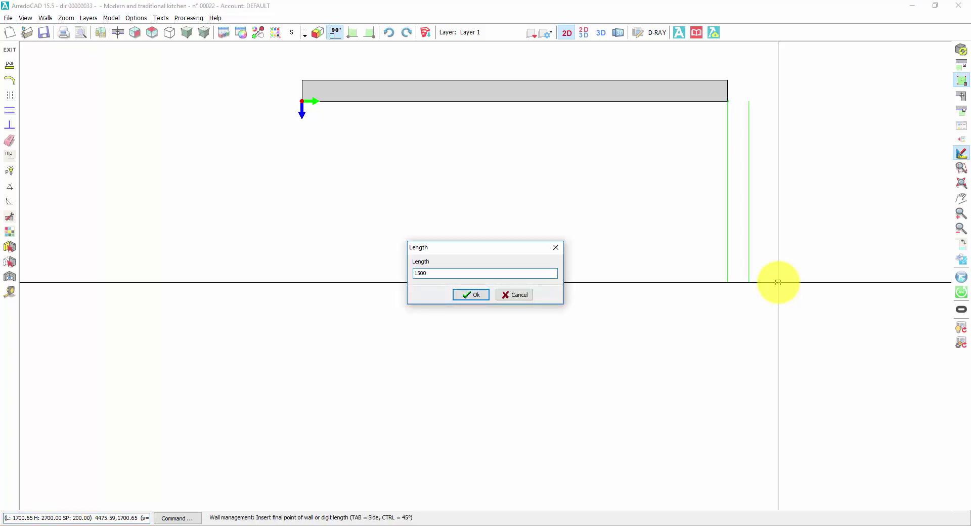
{"action": "key", "text": "Return"}
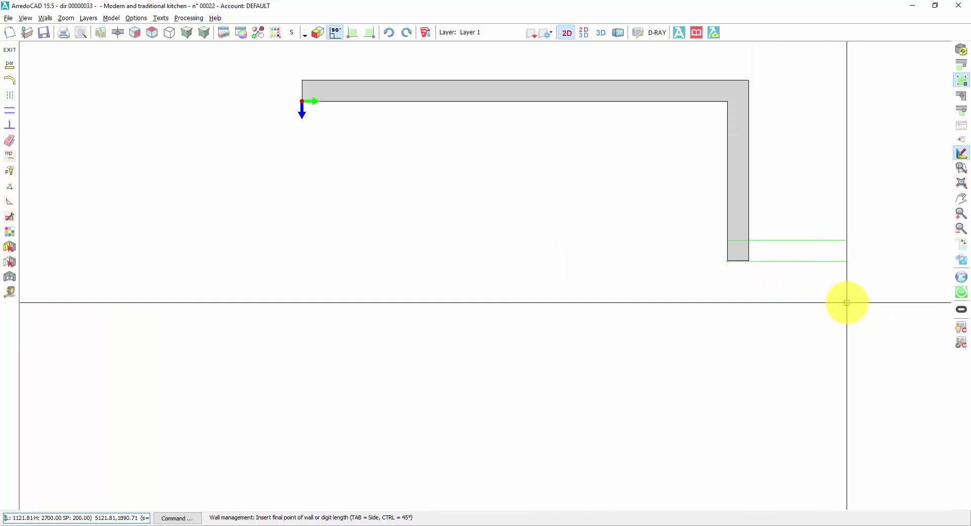
- Add a 2000-long rightward wall with its thickness flipped to the other side
{"action": "key", "text": "Tab"}
{"action": "key", "text": "Tab"}
{"action": "type", "text": "200"}
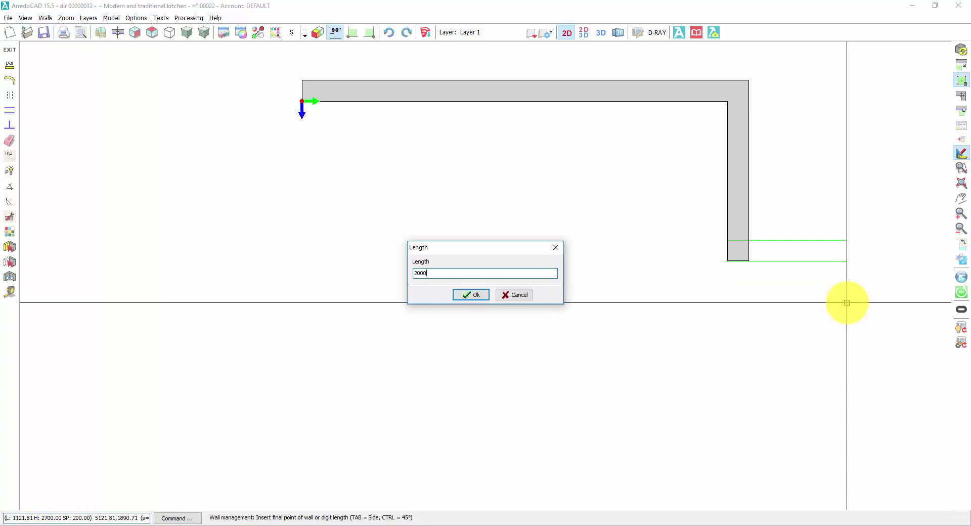
{"action": "key", "text": "Return"}
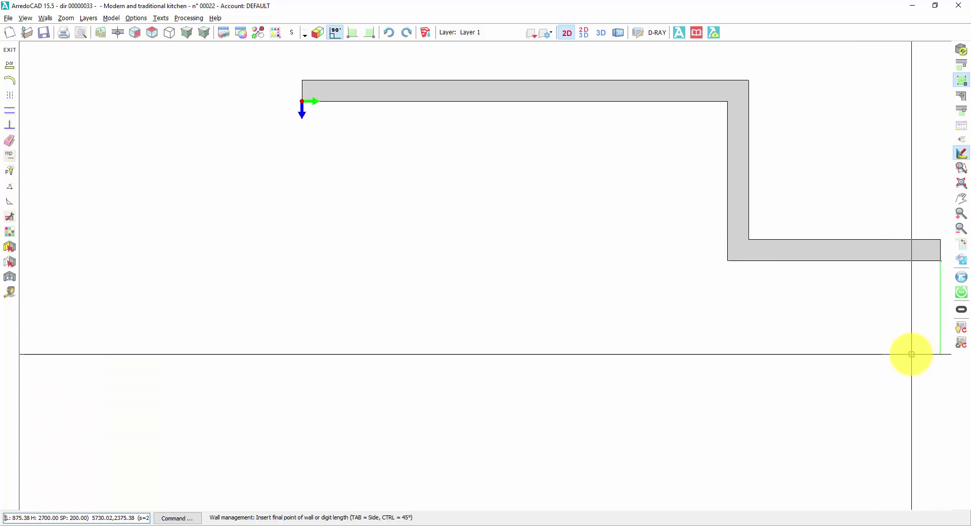
- Draw the 3000-long wall down the right side and end the wall run
{"action": "scroll", "coordinate": [910, 355], "scroll_direction": "down", "scroll_amount": 2}
{"action": "scroll", "coordinate": [910, 354], "scroll_direction": "up", "scroll_amount": 1}
{"action": "scroll", "coordinate": [911, 353], "scroll_direction": "down", "scroll_amount": 1}
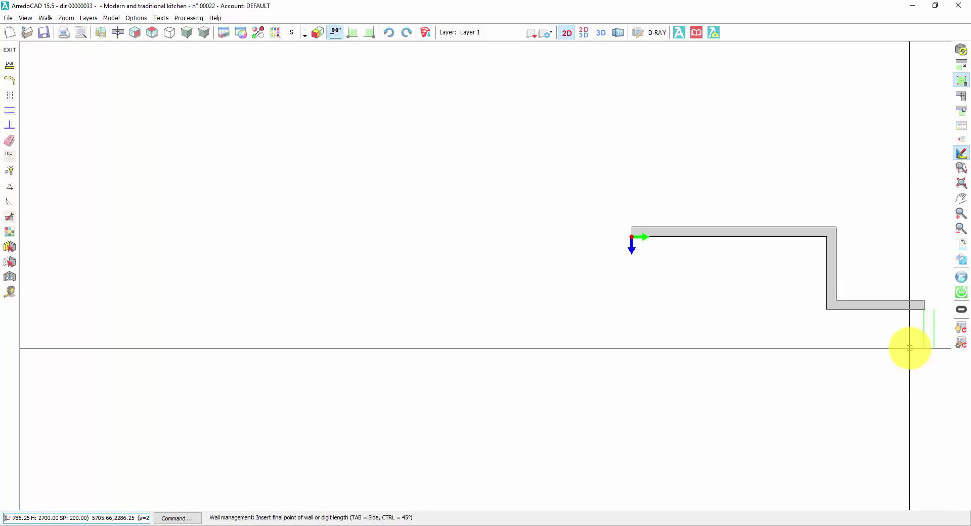
{"action": "mouse_move", "coordinate": [902, 343]}
{"action": "middle_mouse_down"}
{"action": "mouse_move", "coordinate": [713, 310]}
{"action": "mouse_move", "coordinate": [597, 265]}
{"action": "mouse_move", "coordinate": [560, 225]}
{"action": "mouse_move", "coordinate": [512, 208]}
{"action": "mouse_move", "coordinate": [559, 226]}
{"action": "middle_mouse_up"}
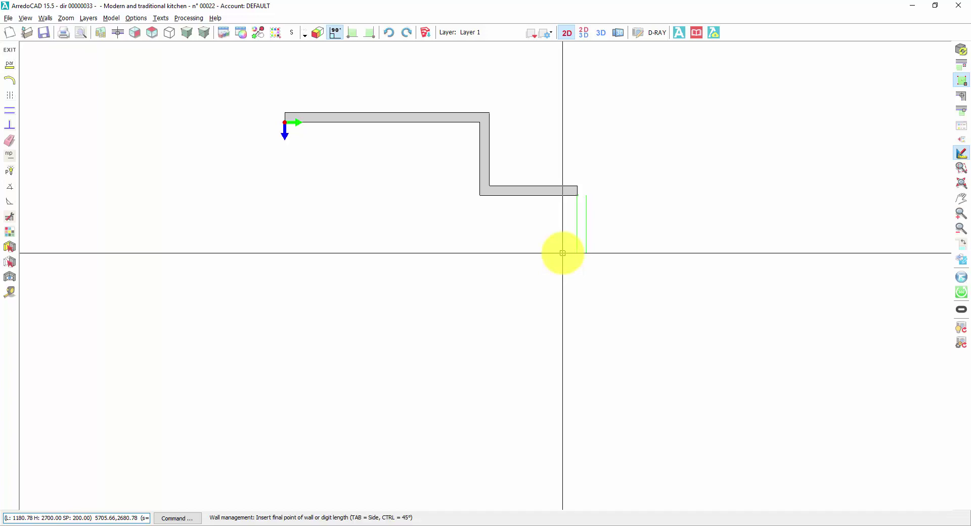
{"action": "type", "text": "3000"}
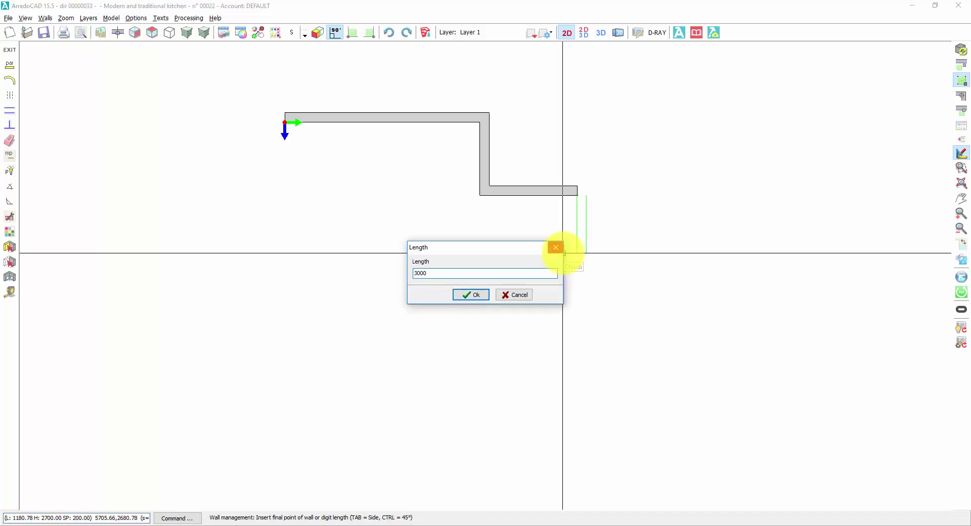
{"action": "key", "text": "Return"}
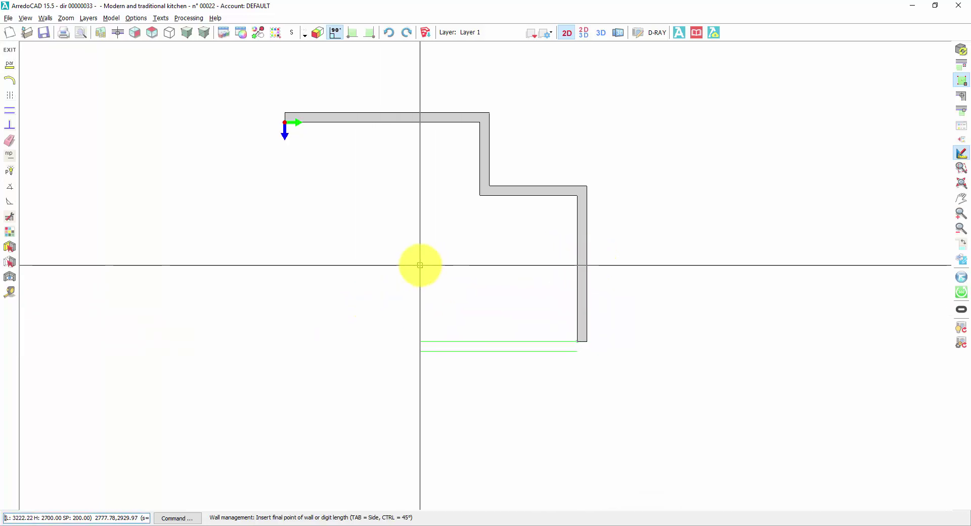
{"action": "right_click", "coordinate": [532, 308]}
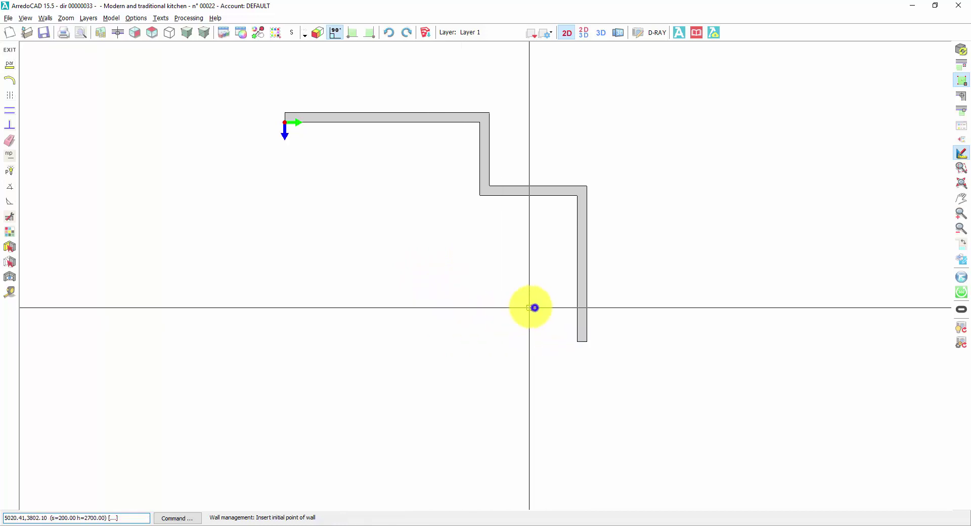
- Change the wall thickness from 200 to 120 in Wall Data, keeping height 2700
{"action": "left_click", "coordinate": [9, 64]}
{"action": "double_click", "coordinate": [481, 222]}
{"action": "type", "text": "120"}
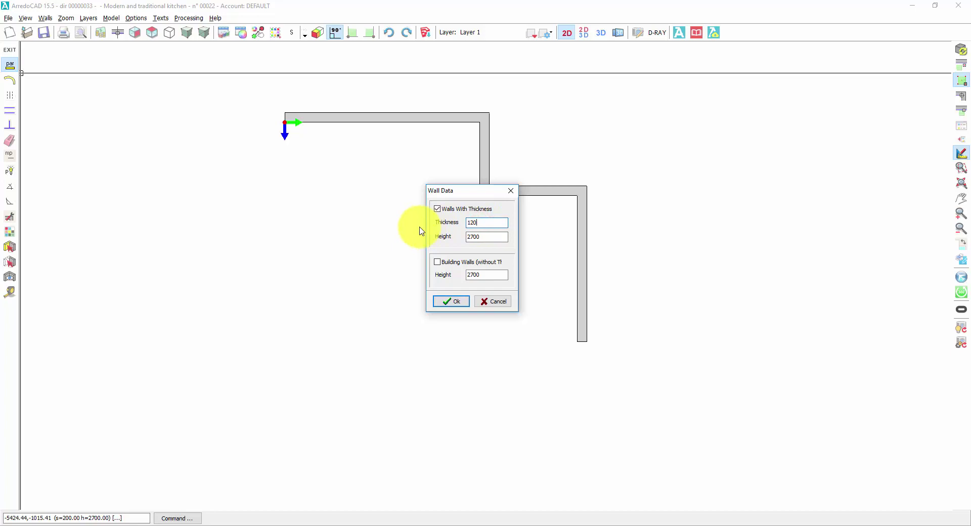
{"action": "left_click", "coordinate": [444, 301]}
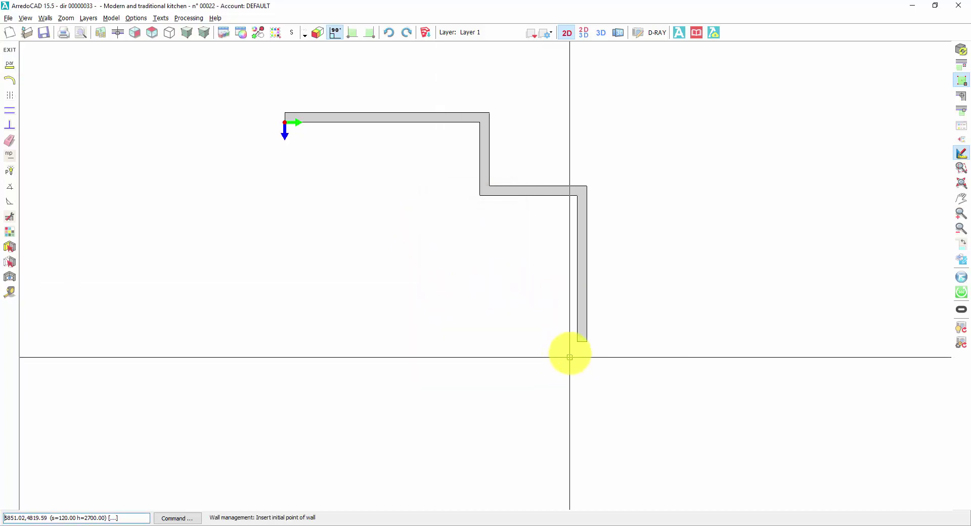
- Start a wall at the right wall's bottom end with flipped side, then activate Parallel wall mode
{"action": "left_click", "coordinate": [576, 341]}
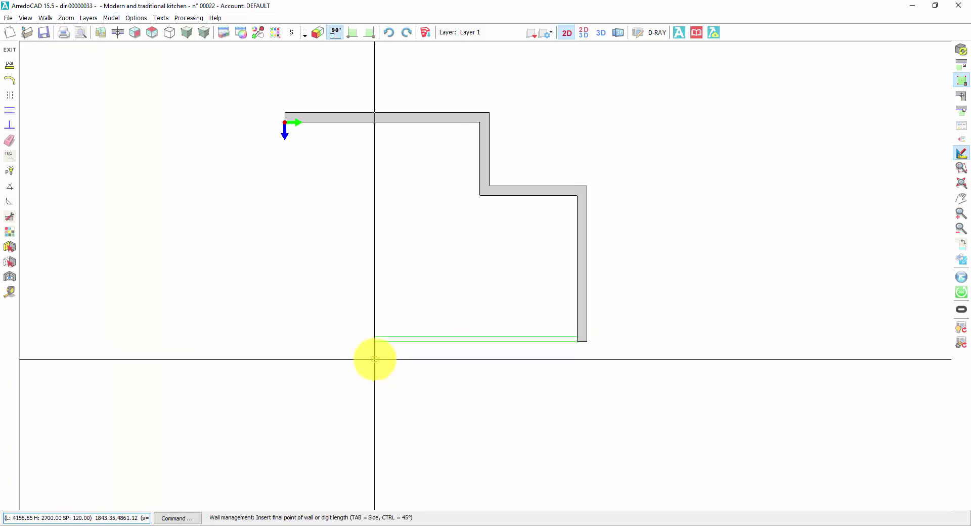
{"action": "key", "text": "Tab"}
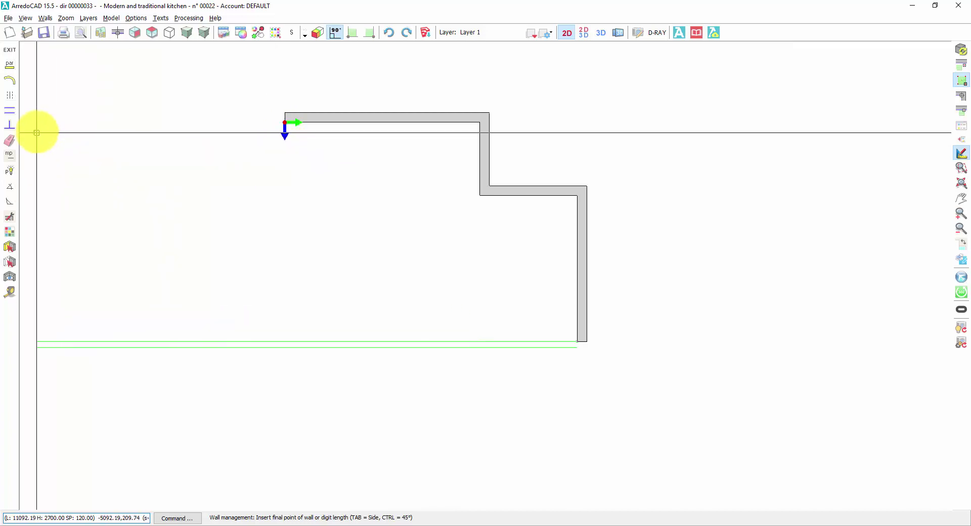
{"action": "left_click", "coordinate": [9, 110]}
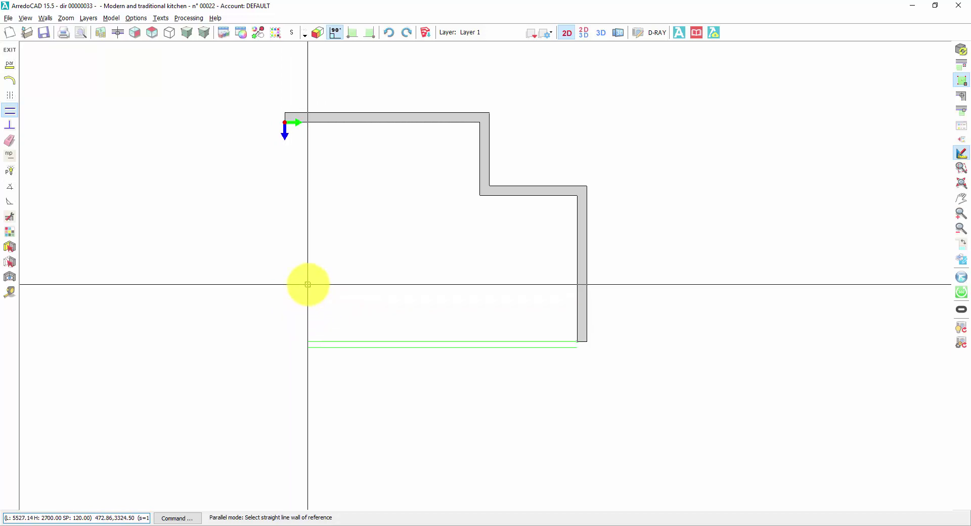
- Draw bottom and left walls parallel to the top wall, closing the outline at the top-left corner
{"action": "left_click", "coordinate": [367, 123]}
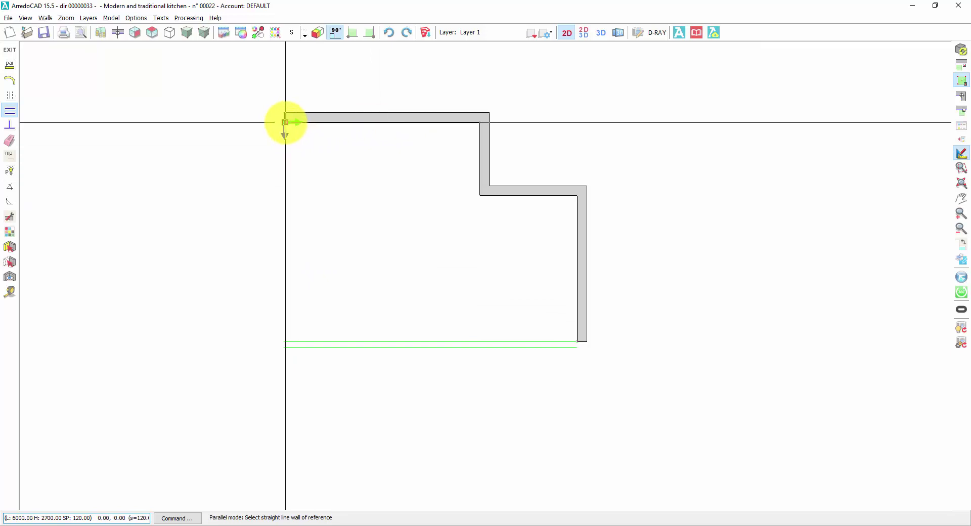
{"action": "left_click", "coordinate": [285, 122]}
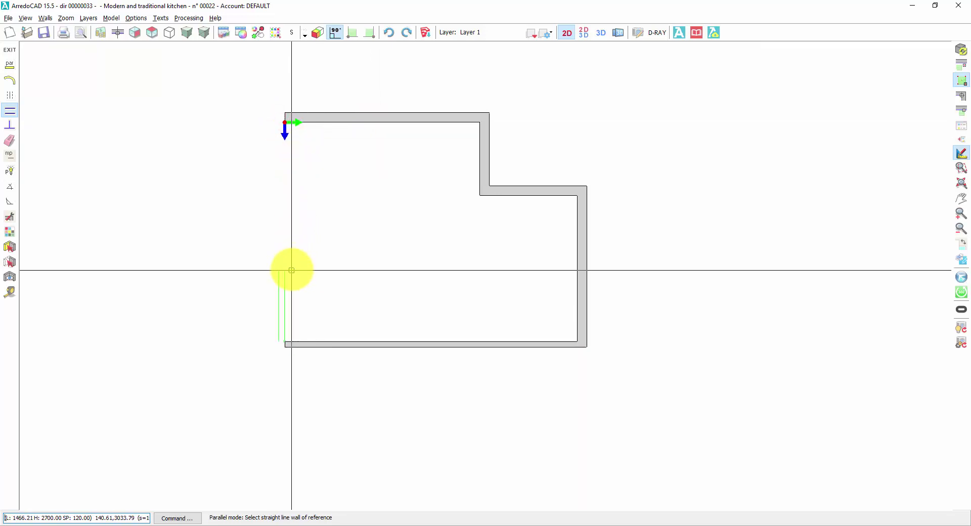
{"action": "left_click", "coordinate": [283, 122]}
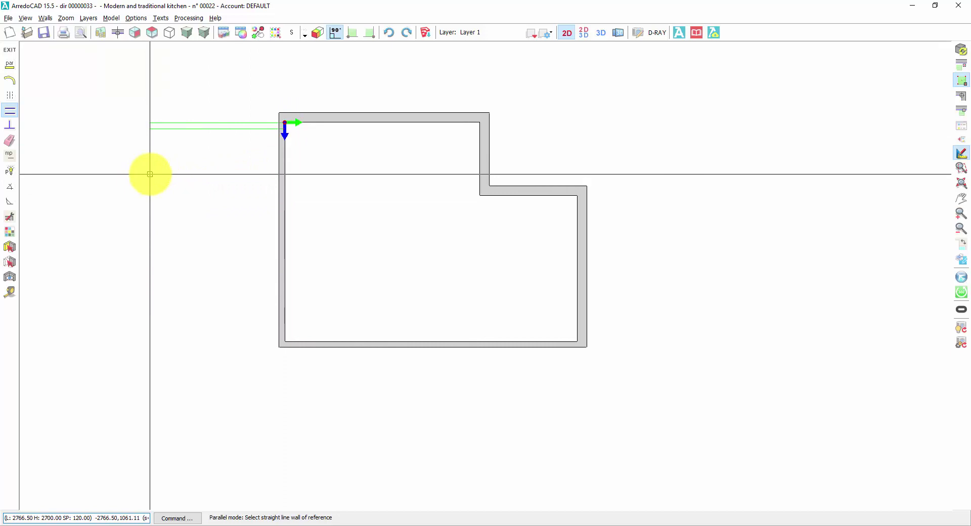
{"action": "key", "text": "Escape"}
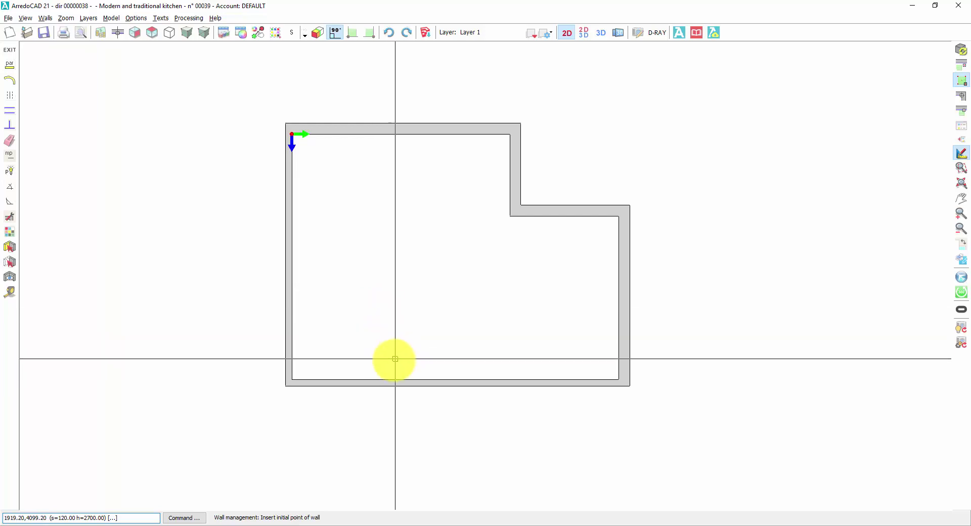
- Set the partition's start point on the bottom wall, 2400 from its left end
{"action": "left_click", "coordinate": [386, 378]}
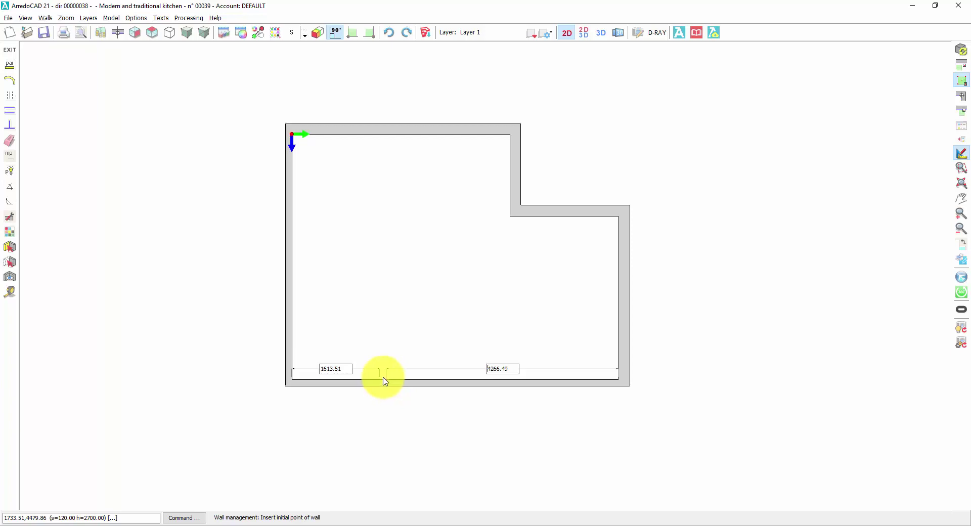
{"action": "left_click", "coordinate": [337, 370]}
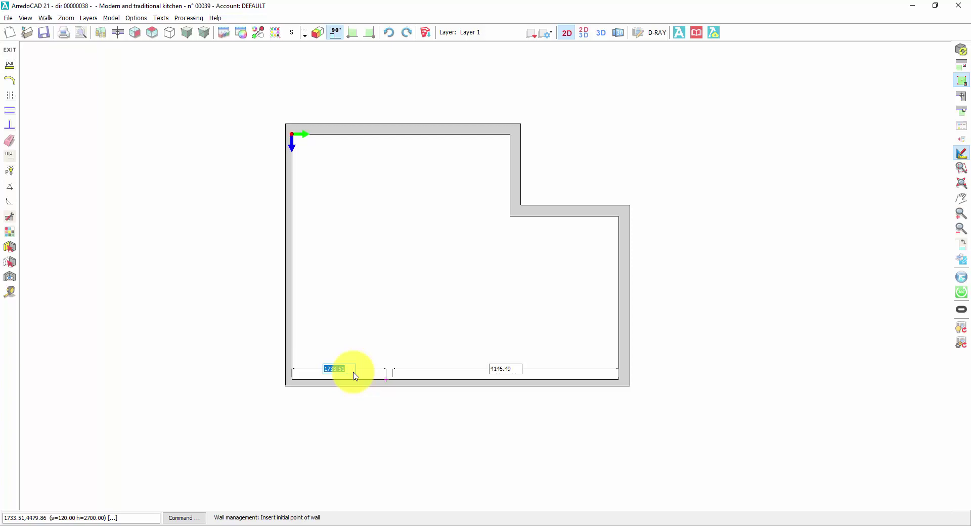
{"action": "type", "text": "2400"}
- Accept the 2400 start offset and end the partition on the top wall, splitting the room
{"action": "key", "text": "Return"}
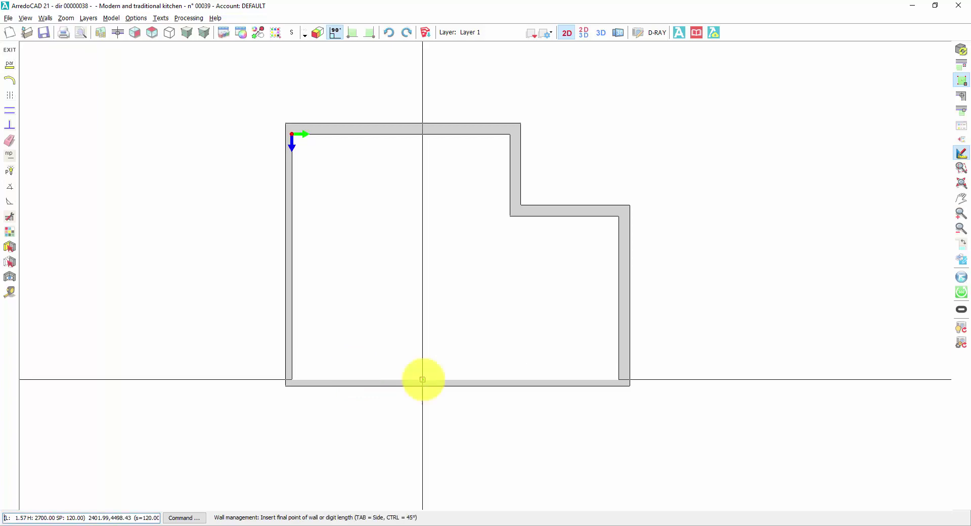
{"action": "scroll", "coordinate": [427, 152], "scroll_direction": "up", "scroll_amount": 3}
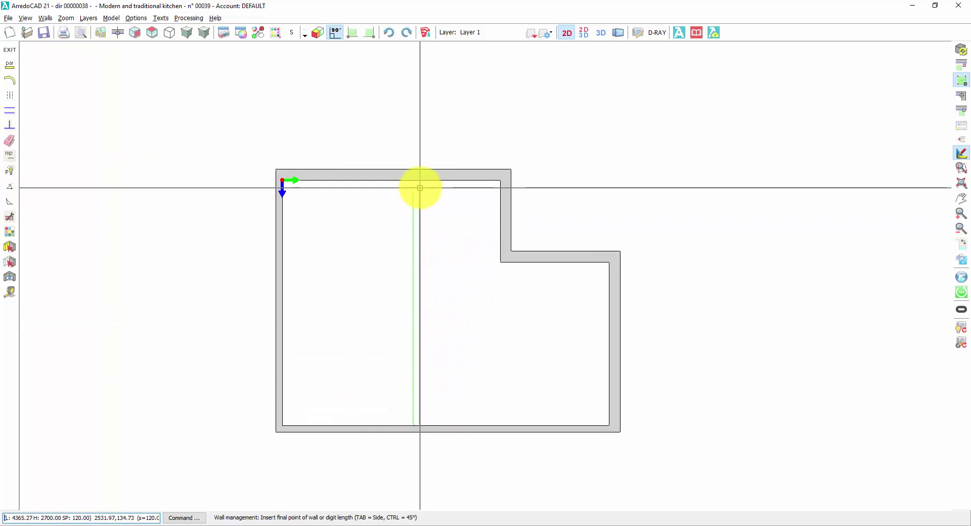
{"action": "left_click", "coordinate": [416, 156]}
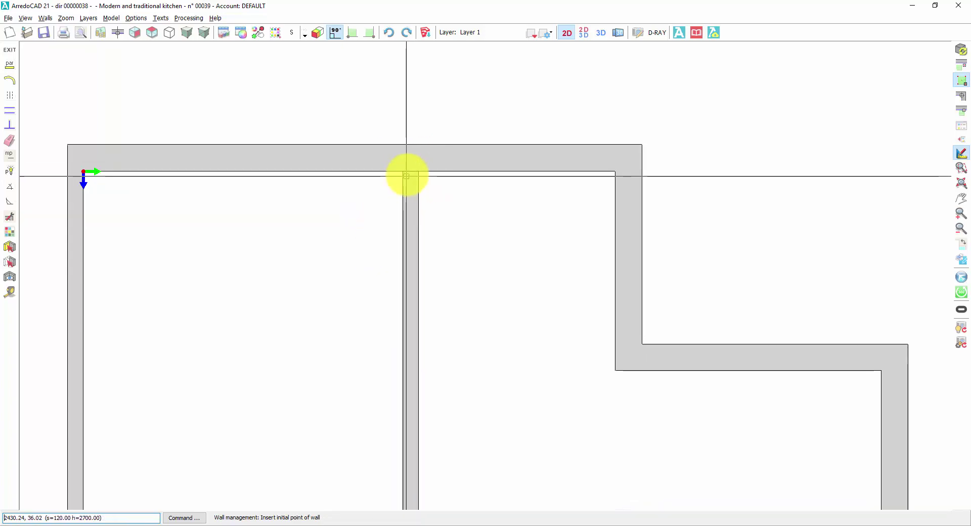
{"action": "scroll", "coordinate": [423, 242], "scroll_direction": "down", "scroll_amount": 4}
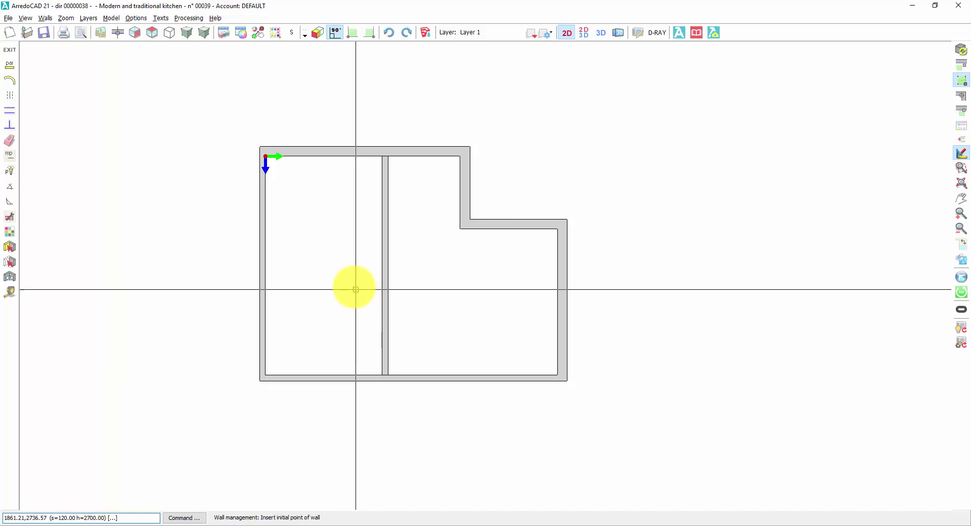
- Start a new wall on the partition, 2600 from the partition's top end
{"action": "left_click", "coordinate": [381, 277]}
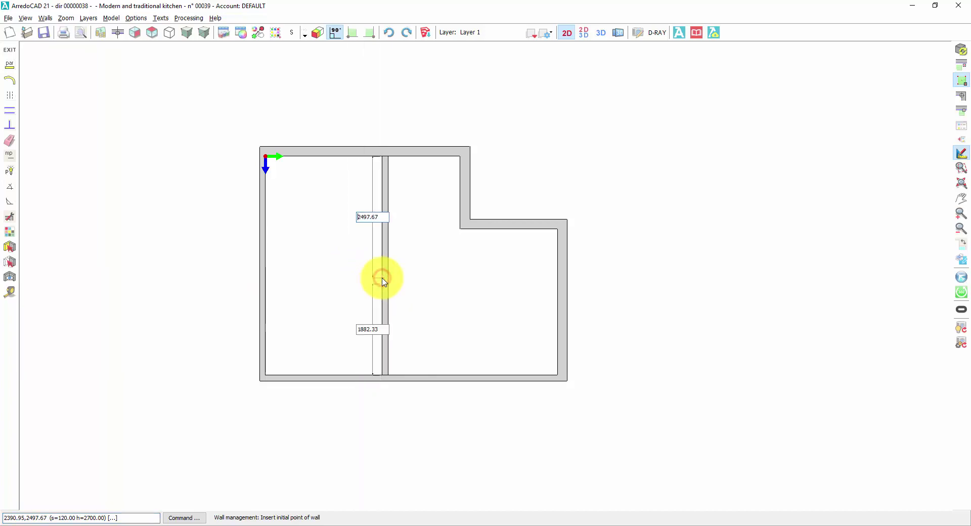
{"action": "double_click", "coordinate": [368, 217]}
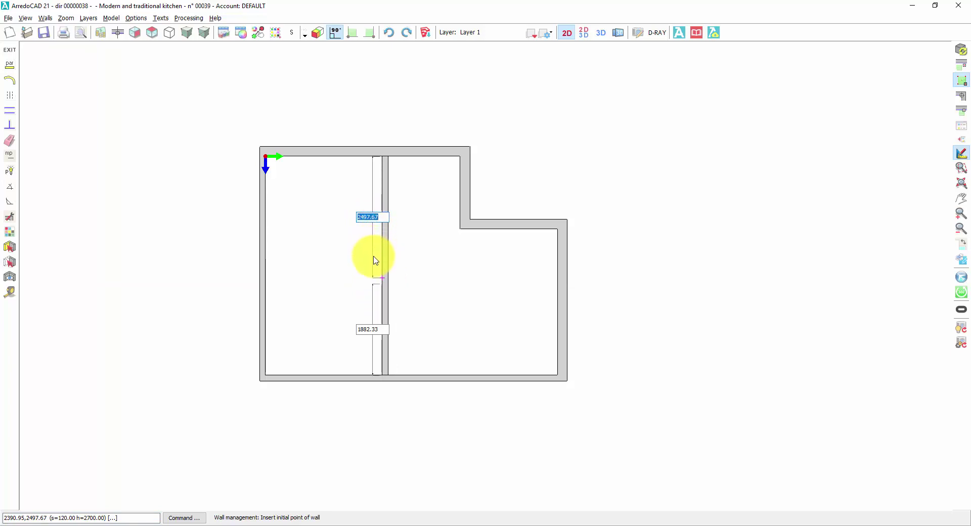
{"action": "type", "text": "2600"}
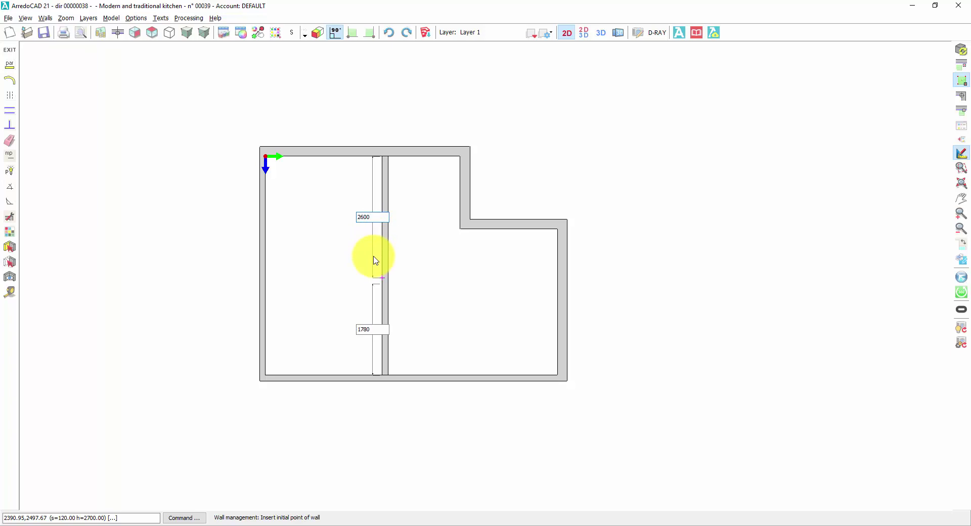
{"action": "key", "text": "Return"}
{"action": "scroll", "coordinate": [268, 291], "scroll_direction": "up", "scroll_amount": 5}
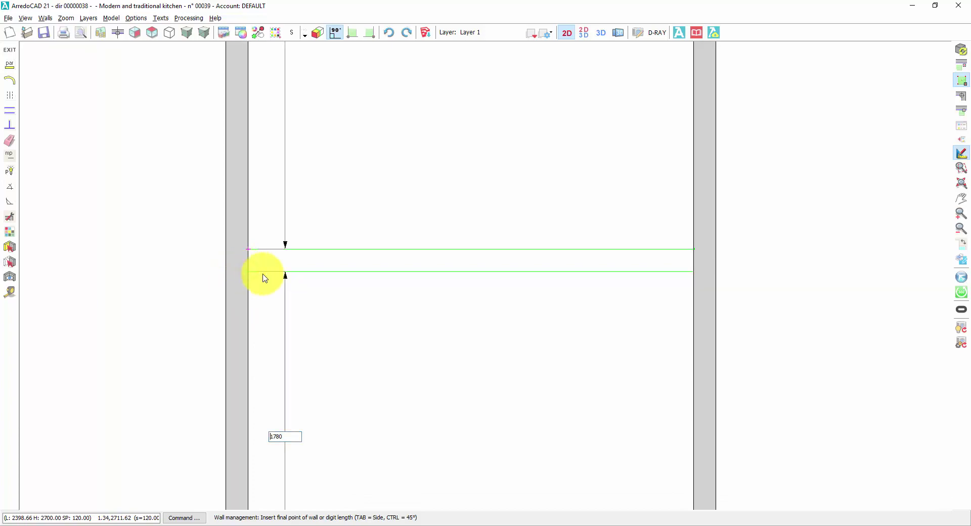
- Run the new wall to the left wall, ending 2400 from the top, giving a slight slope
{"action": "scroll", "coordinate": [311, 291], "scroll_direction": "down", "scroll_amount": 3}
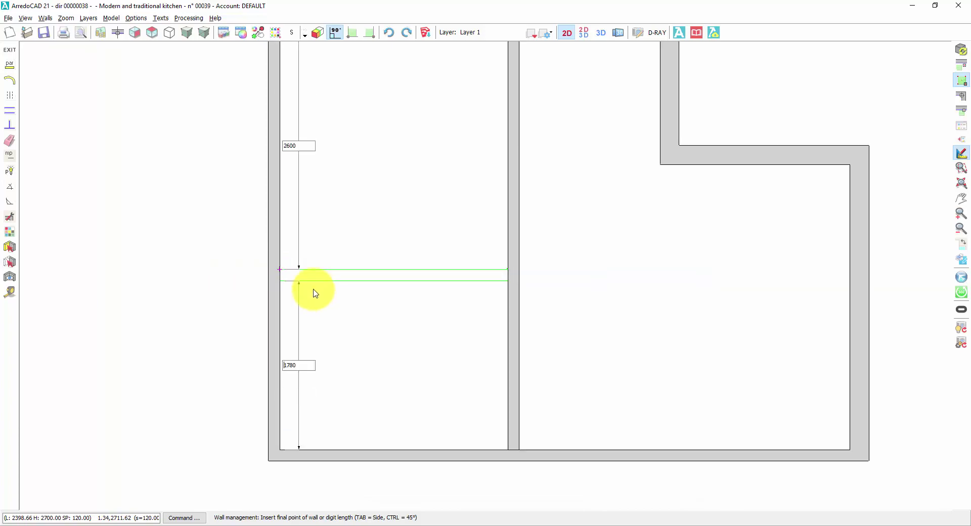
{"action": "left_click", "coordinate": [299, 146]}
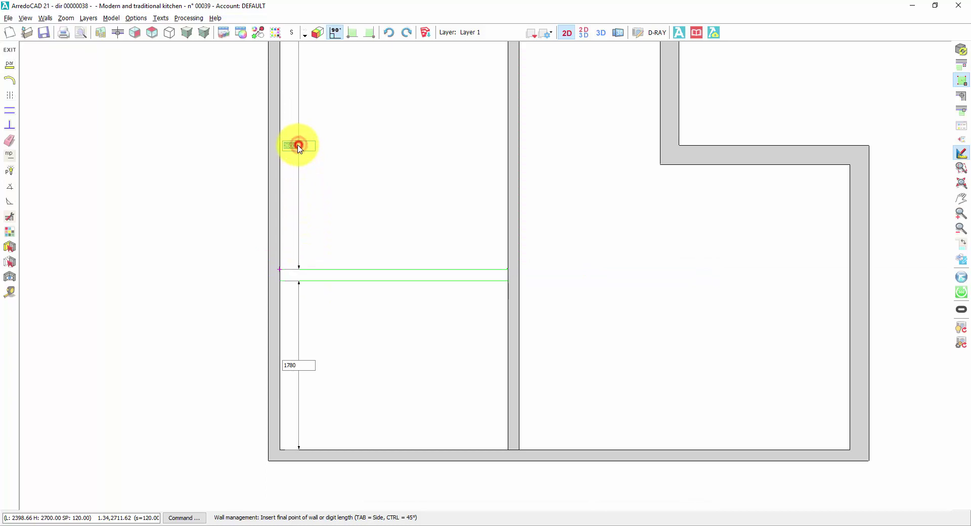
{"action": "scroll", "coordinate": [320, 190], "scroll_direction": "down", "scroll_amount": 1}
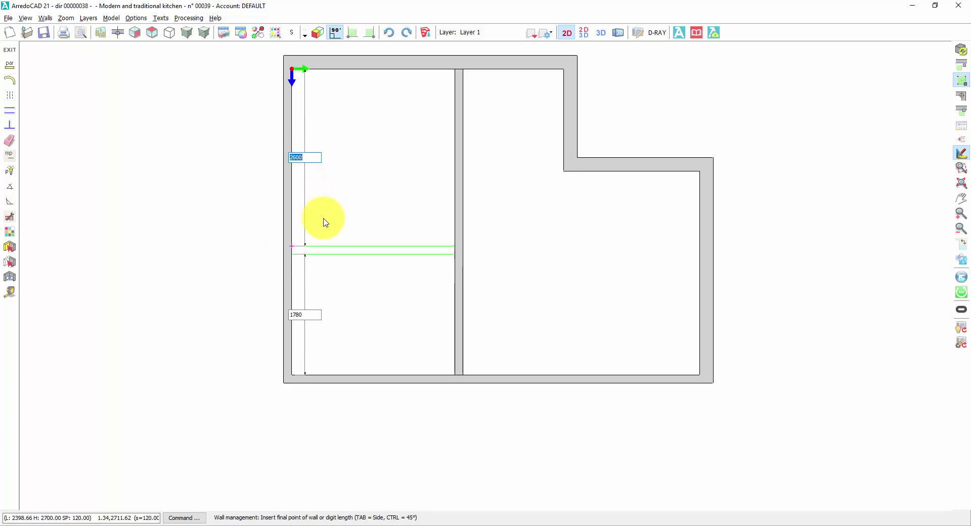
{"action": "type", "text": "24"}
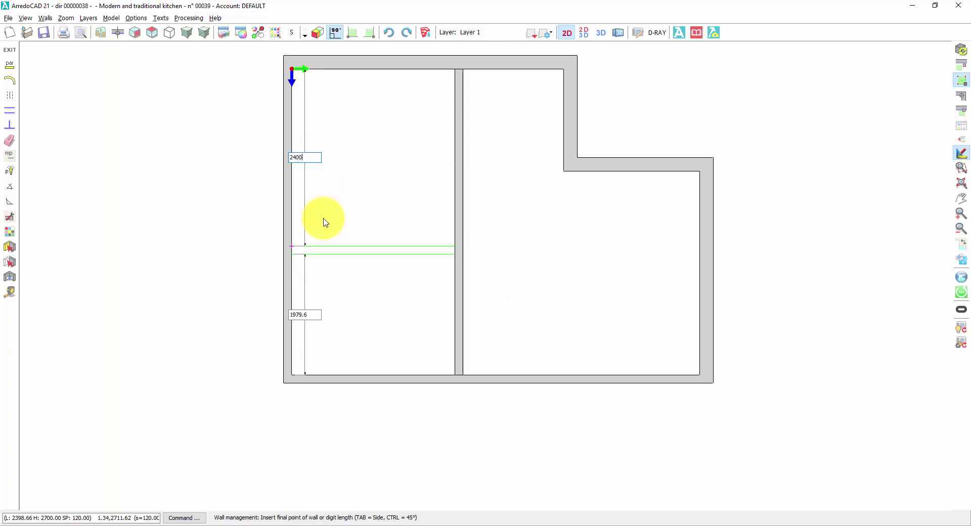
{"action": "left_click", "coordinate": [290, 232]}
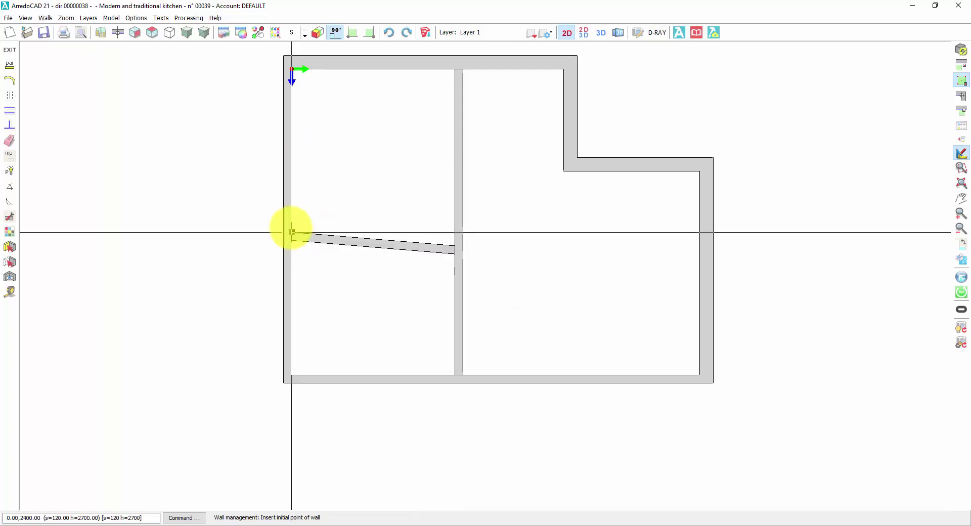